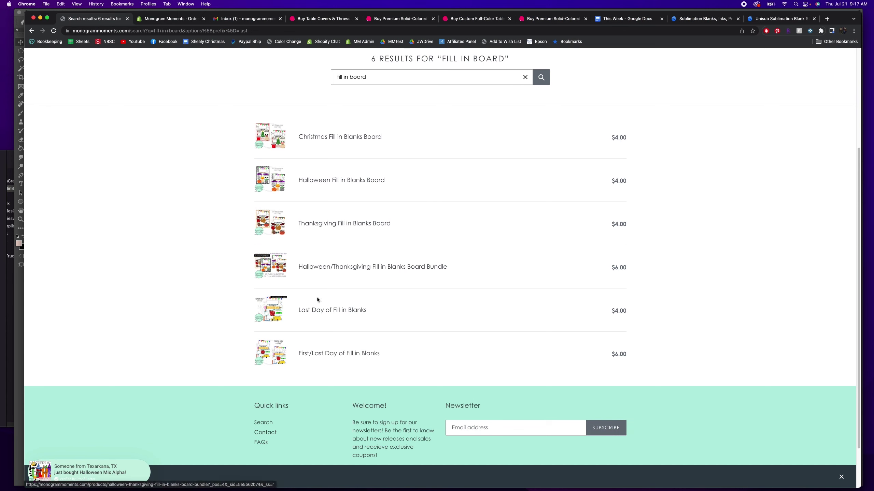
# Open the 'First/Last Day of Fill in Blanks' product page ($6.00) from the 'fill in board' results
pyautogui.click(317, 357)
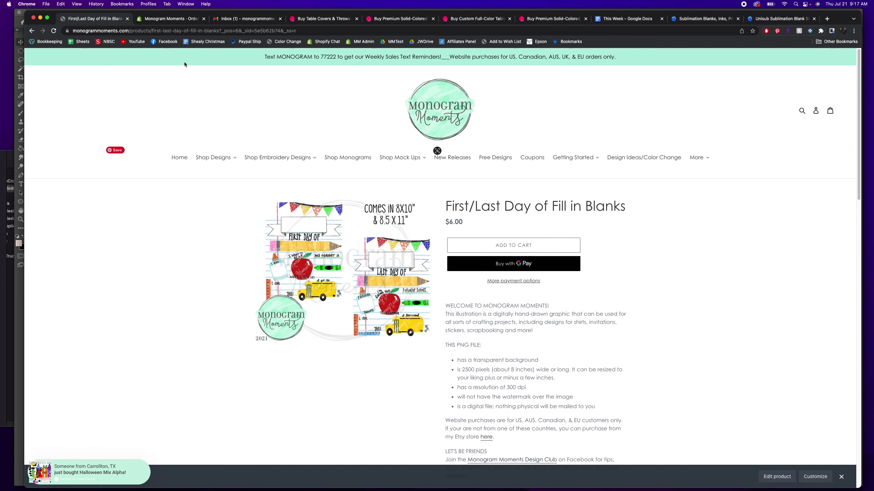
# Hide Chrome, bring Finder forward and widen the file column to show full names
pyautogui.click(40, 18)
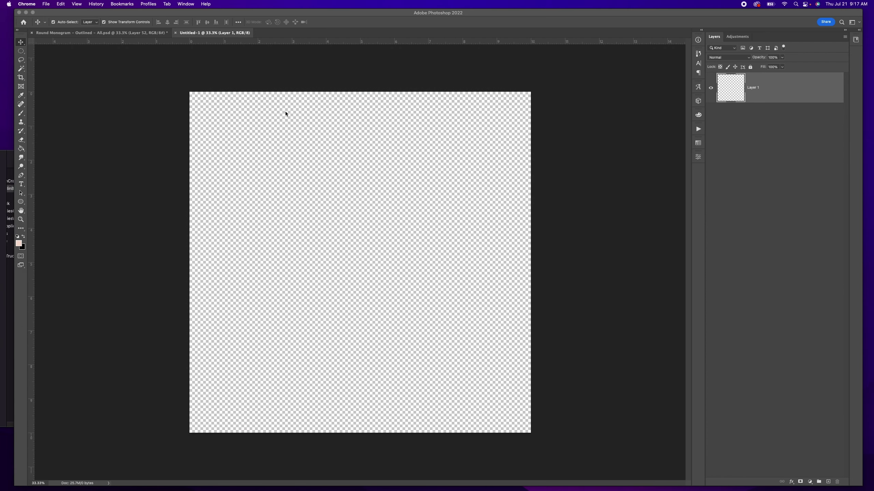
pyautogui.moveTo(199, 15); pyautogui.dragTo(201, 14)
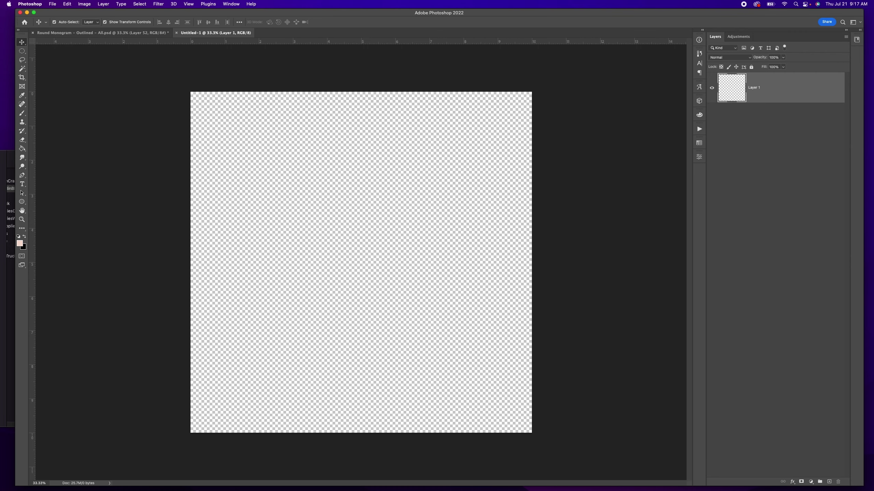
pyautogui.click(10, 160)
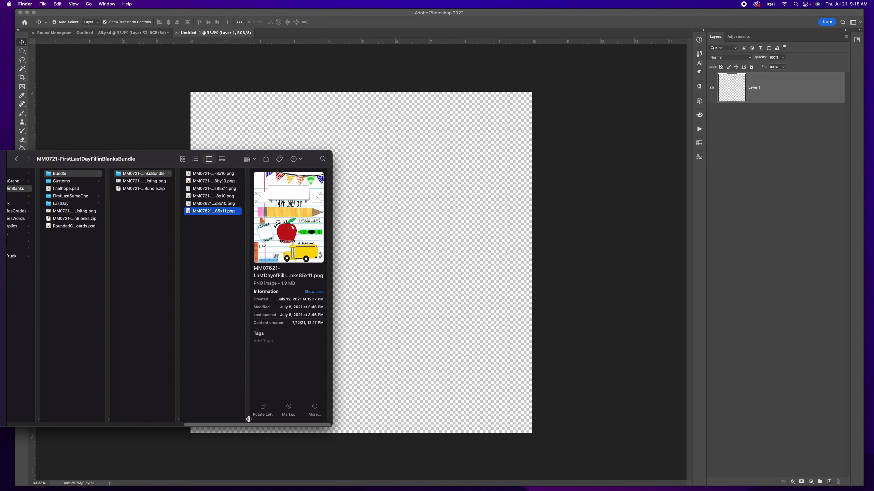
pyautogui.moveTo(248, 420); pyautogui.dragTo(454, 397)
# Drag MM0721-FirstDayofFillinBlanks-RoundedExtraPaddingforSub-8x10.png from Finder into Photoshop
pyautogui.click(314, 189)
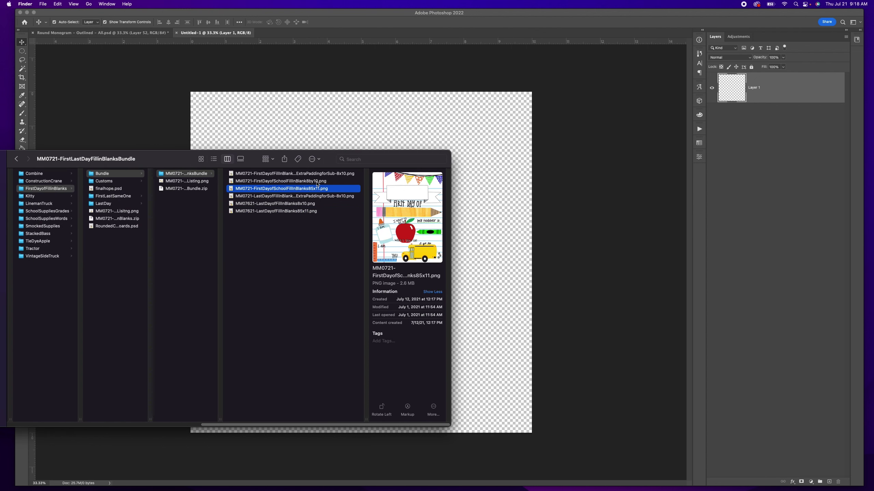
pyautogui.click(317, 182)
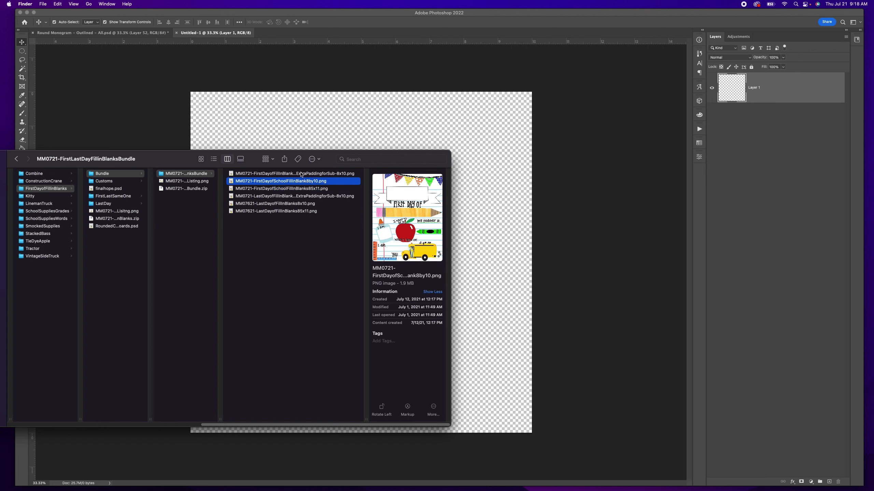
pyautogui.click(316, 174)
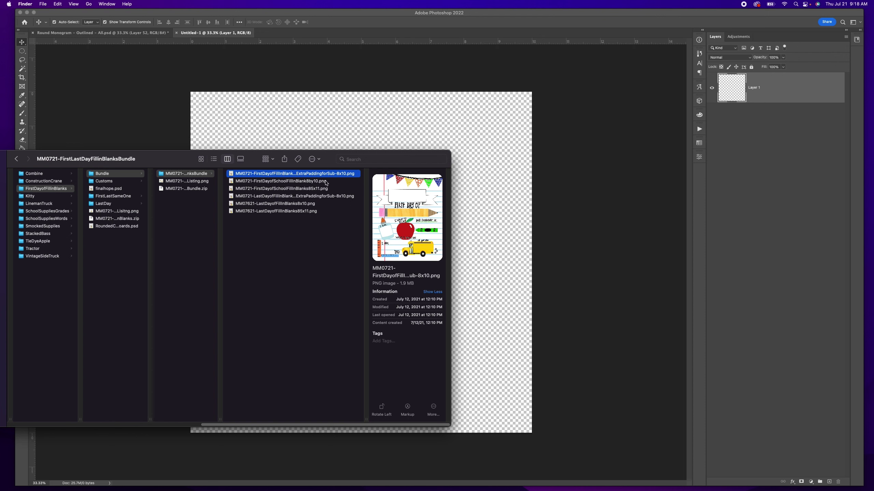
pyautogui.moveTo(277, 175); pyautogui.dragTo(334, 35)
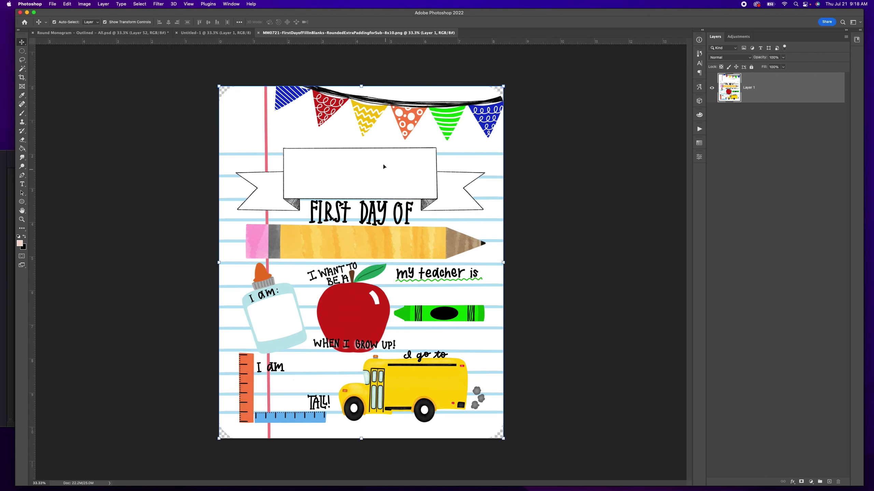
# Commit the placed First Day design as its own Photoshop document
pyautogui.press('Return')
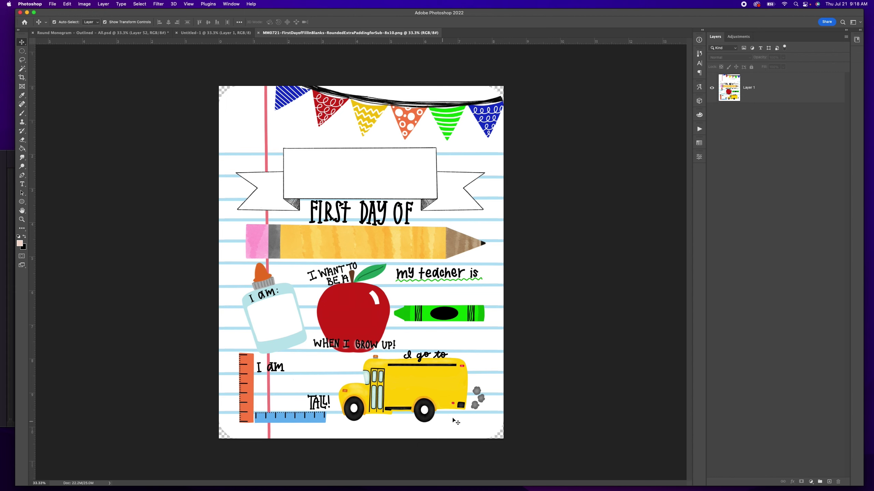
pyautogui.click(85, 4)
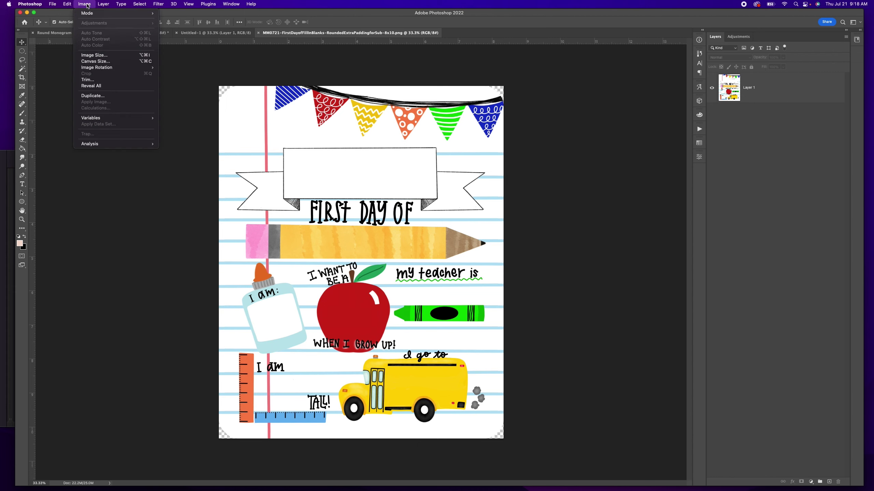
pyautogui.press('Escape')
pyautogui.press('h')
# Check Image Size in inches: 8.333 × 10.333 in at 300 ppi, leaving it unchanged
pyautogui.press('super+alt+i')
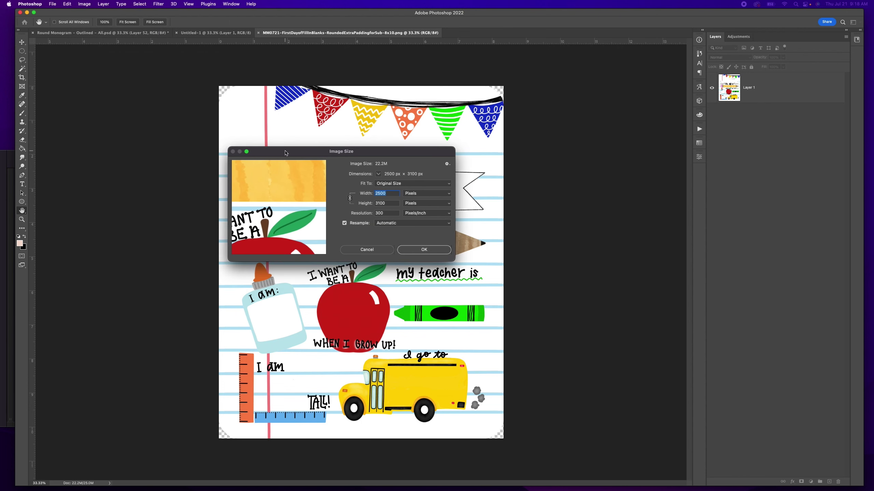
pyautogui.click(426, 198)
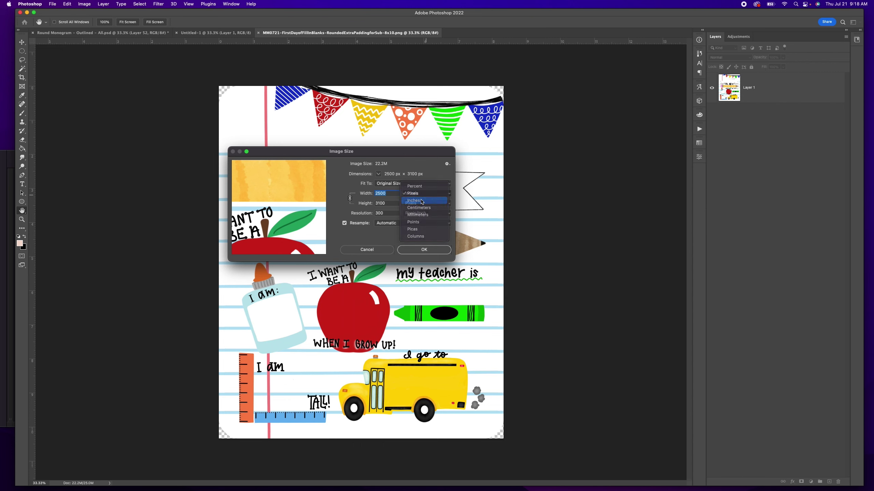
pyautogui.click(422, 203)
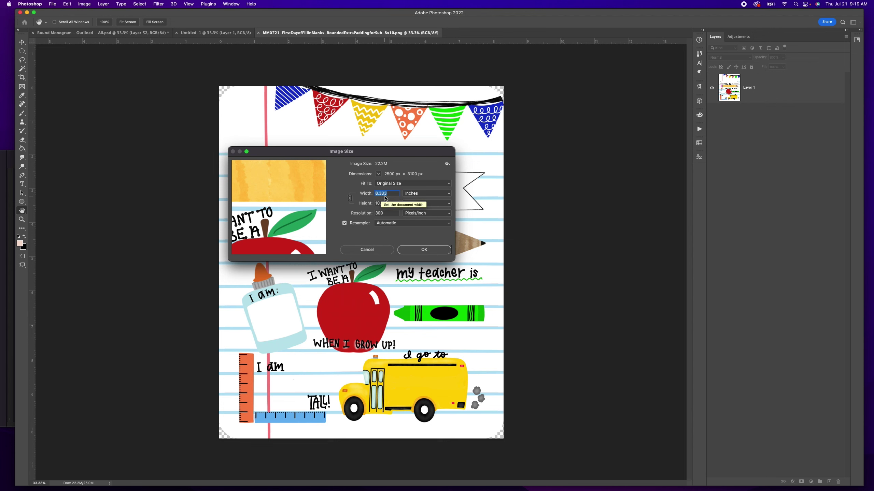
pyautogui.click(417, 251)
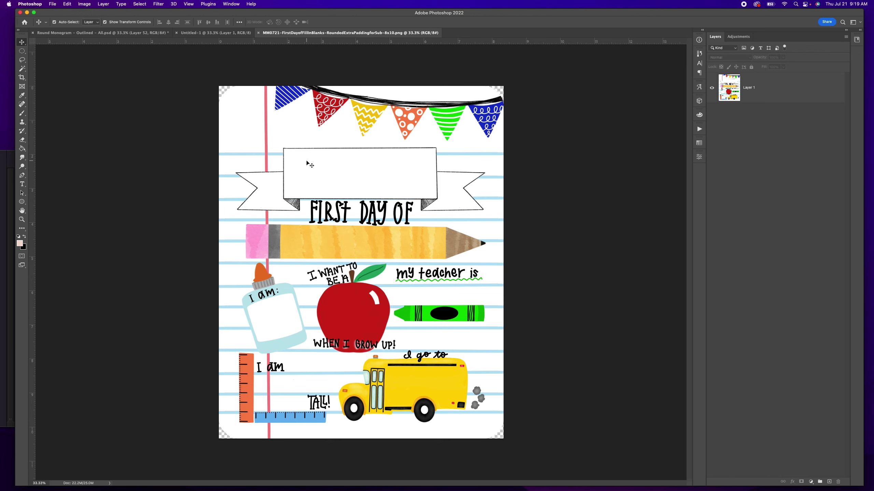
# Add the child's name as a Kool Kid type layer in the top banner
pyautogui.click(22, 184)
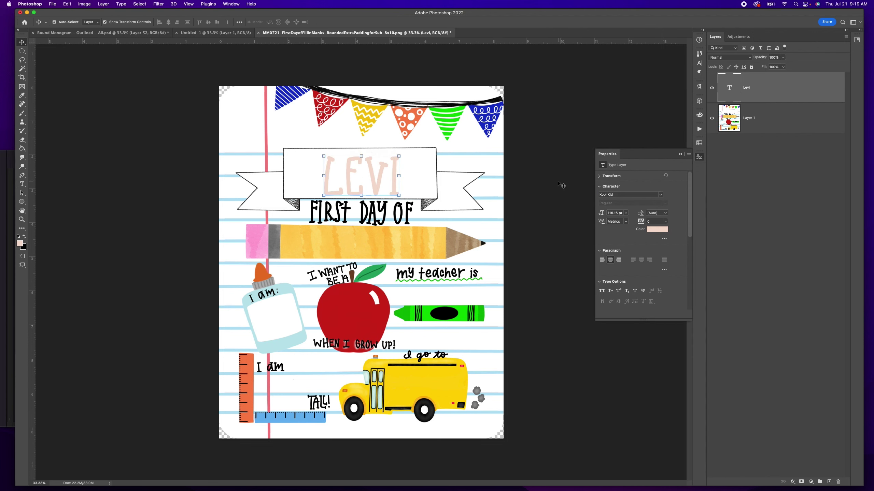
pyautogui.hotkey('ctrl', 't')
pyautogui.click(657, 229)
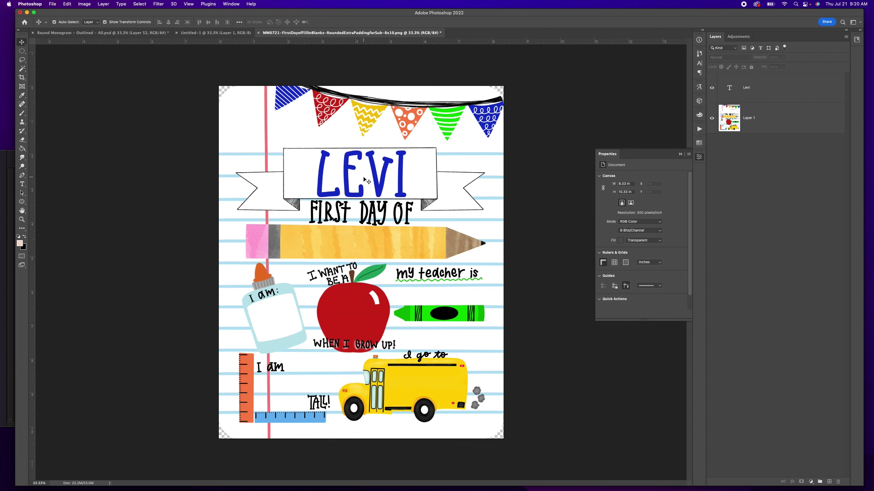
pyautogui.click(377, 181)
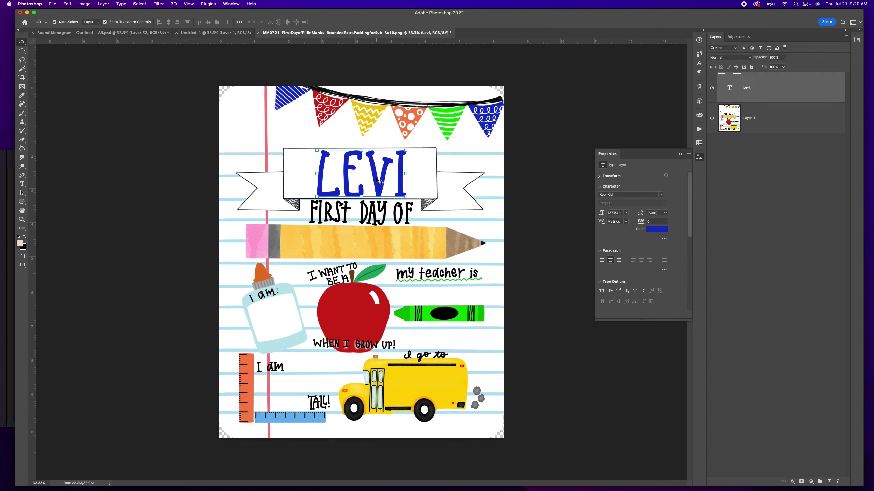
# Colour the name text the pennant blue (#1430ca) sampled with the eyedropper
pyautogui.click(656, 230)
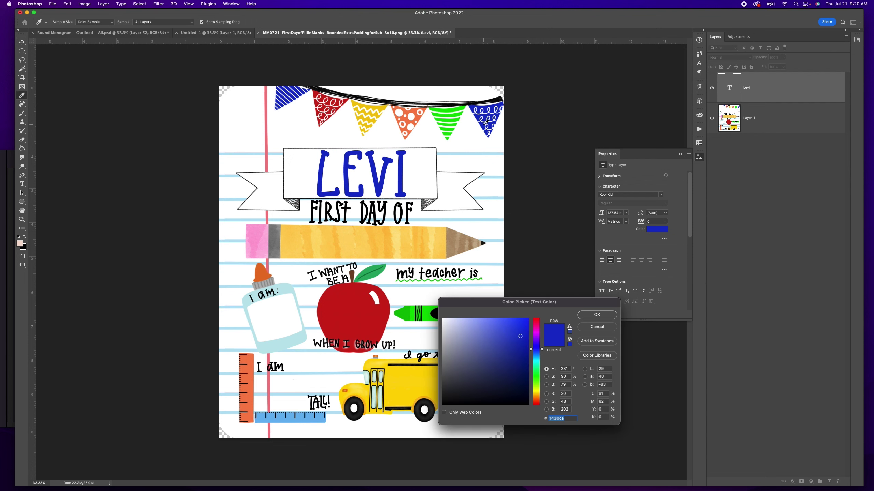
pyautogui.click(419, 114)
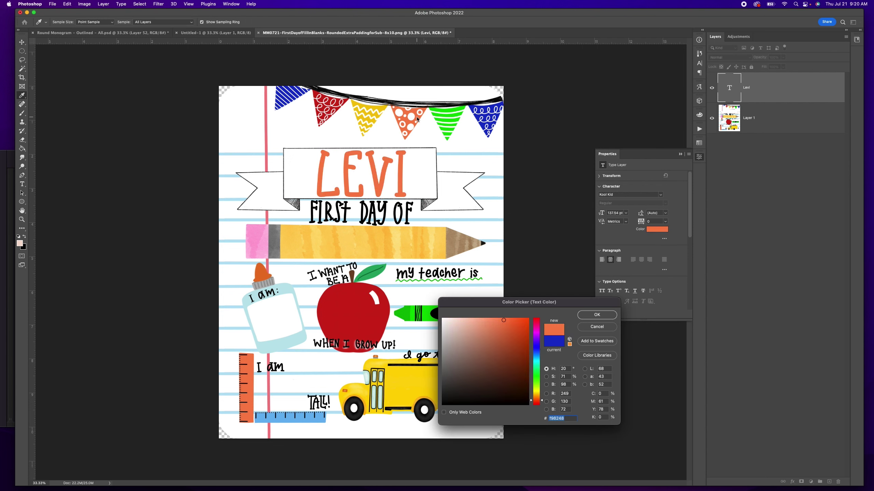
pyautogui.click(360, 108)
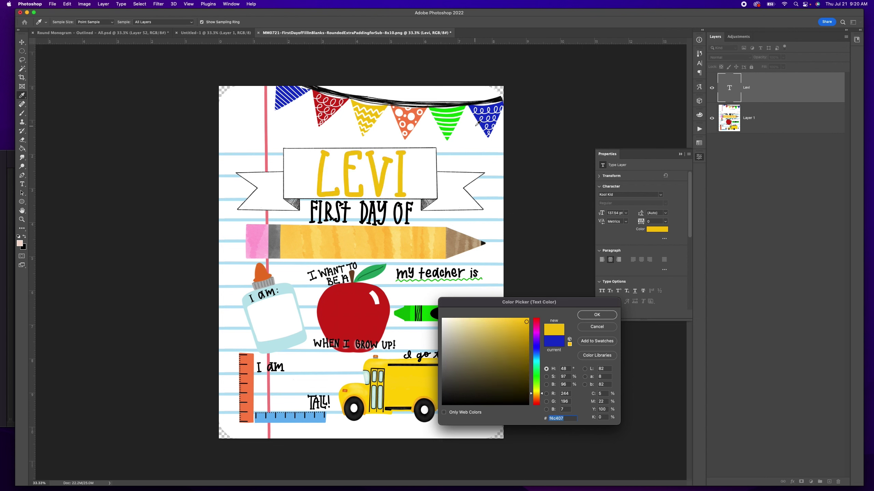
pyautogui.click(483, 118)
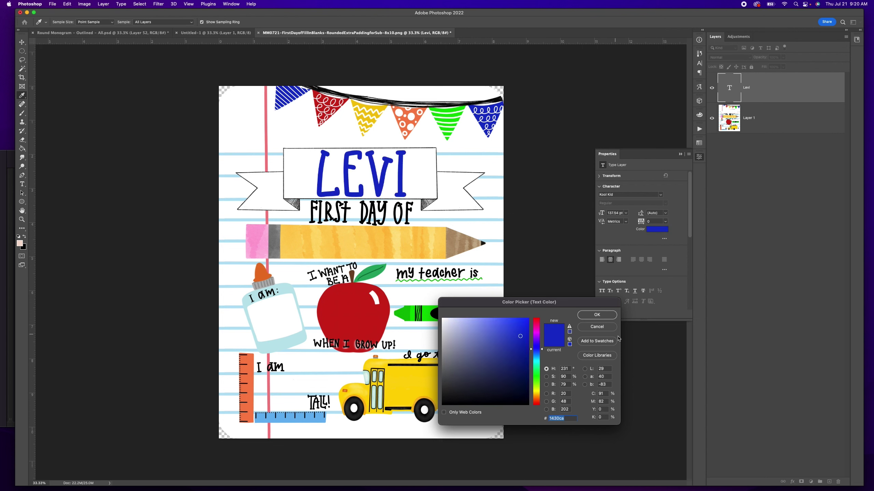
pyautogui.click(597, 315)
pyautogui.press('v')
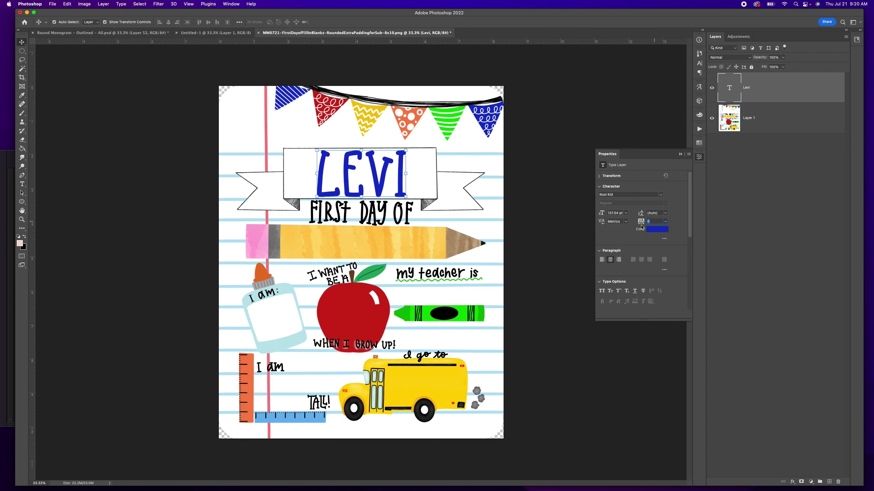
# Increase the tracking of the name text to spread the letters wider
pyautogui.moveTo(643, 226); pyautogui.dragTo(658, 222)
pyautogui.press('Up')
pyautogui.press('Up')
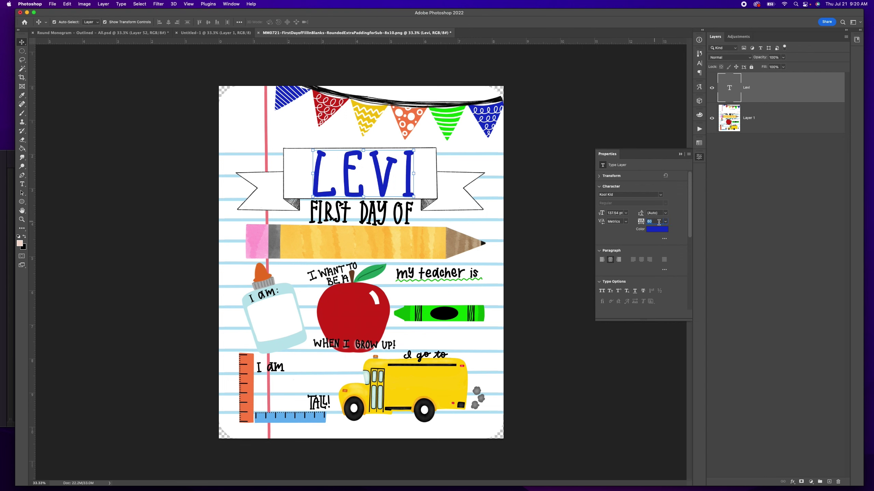
pyautogui.press('Up')
pyautogui.press('Up')
pyautogui.press('Up')
pyautogui.press('Up')
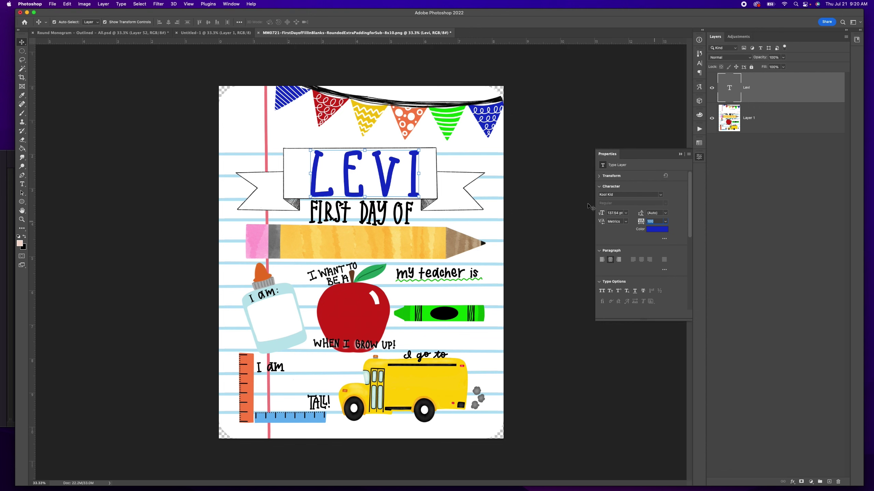
# Merge the layers and remove the name text, leaving the banner blank
pyautogui.click(680, 155)
pyautogui.click(571, 184)
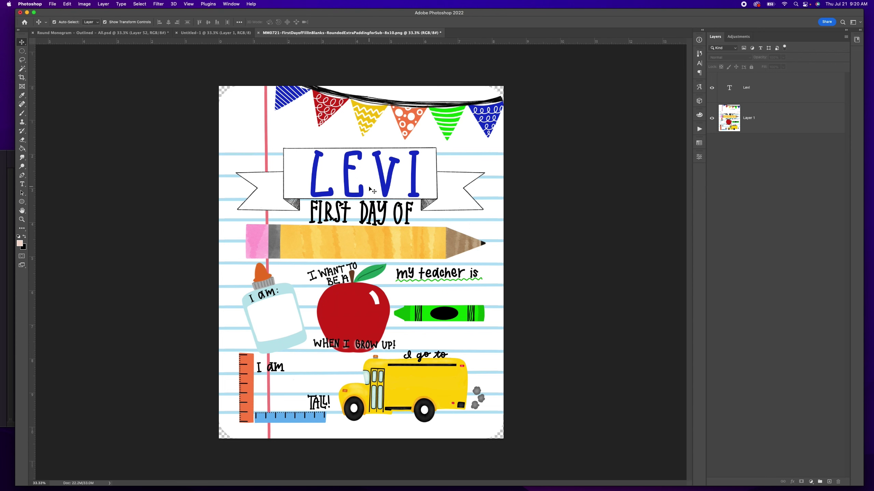
pyautogui.press('super+shift+e')
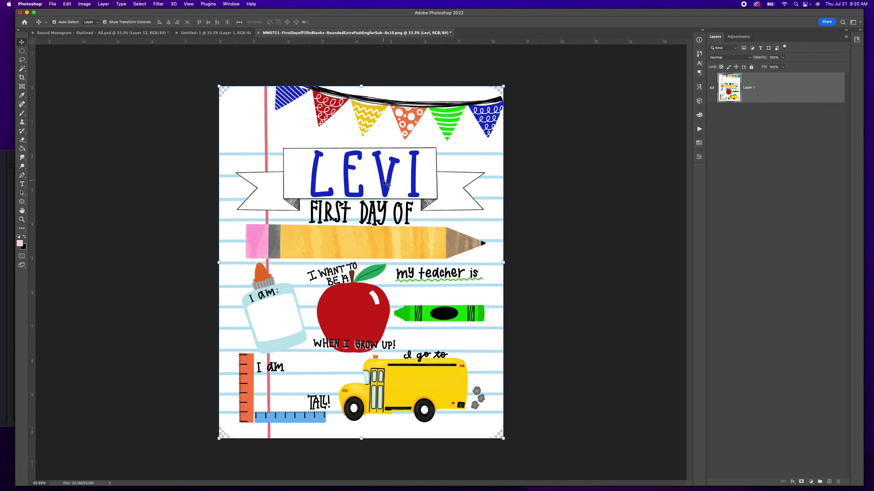
pyautogui.press('super+z')
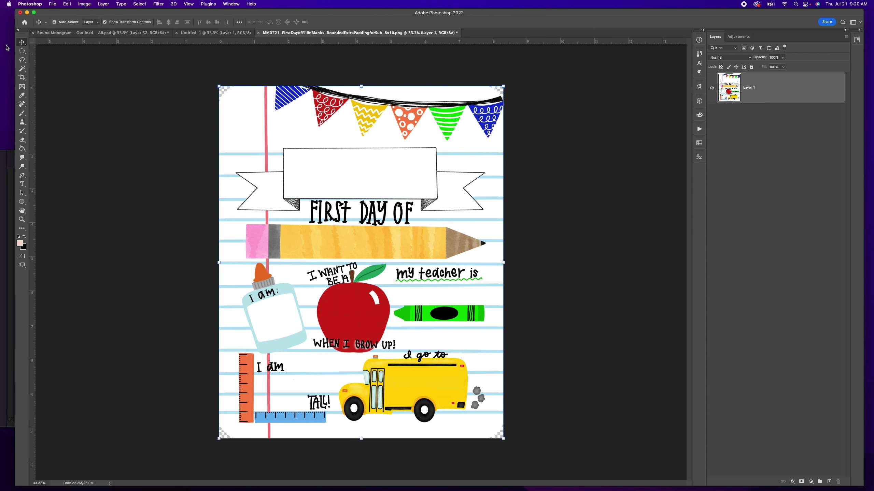
# Open Print and select the EPSON ET-15000 Series printer
pyautogui.click(52, 5)
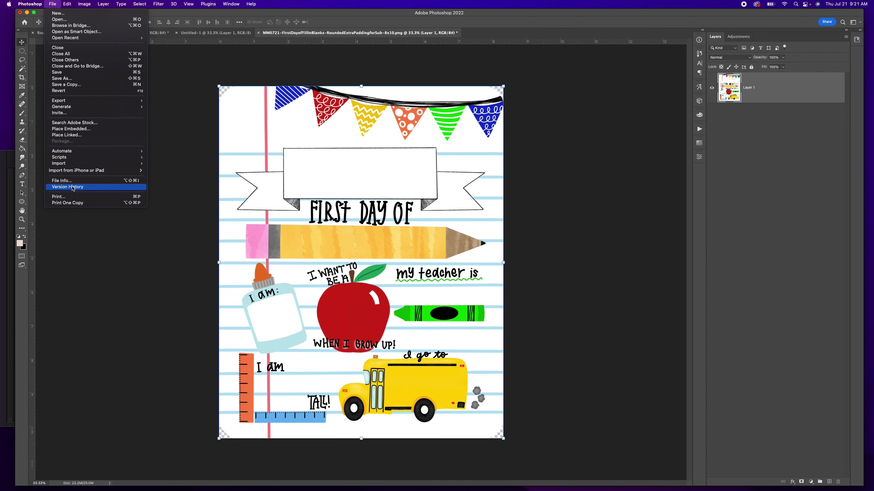
pyautogui.click(73, 196)
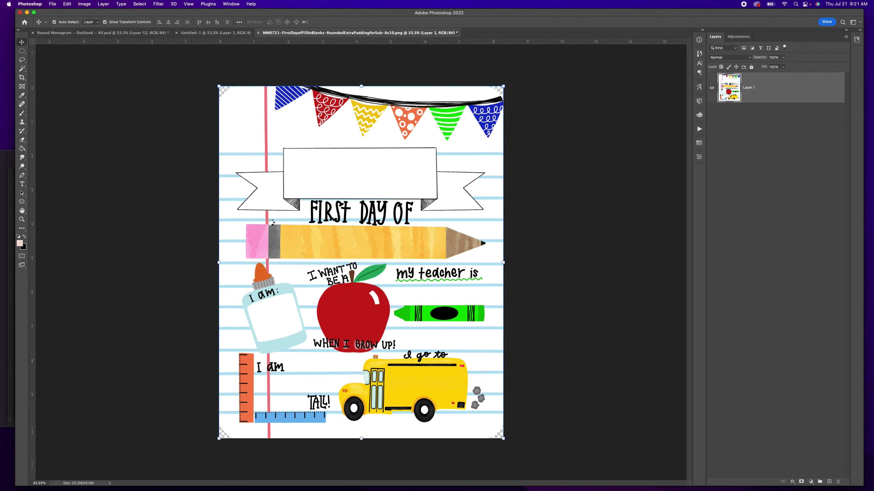
pyautogui.click(378, 128)
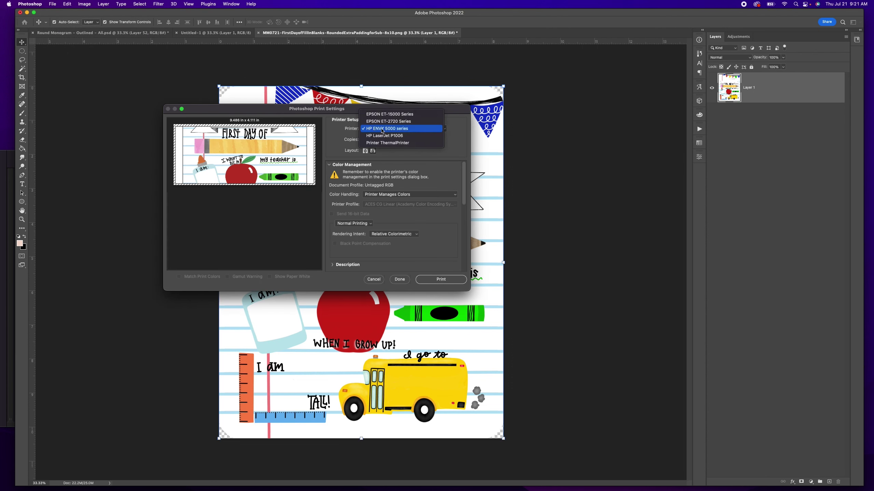
pyautogui.click(401, 114)
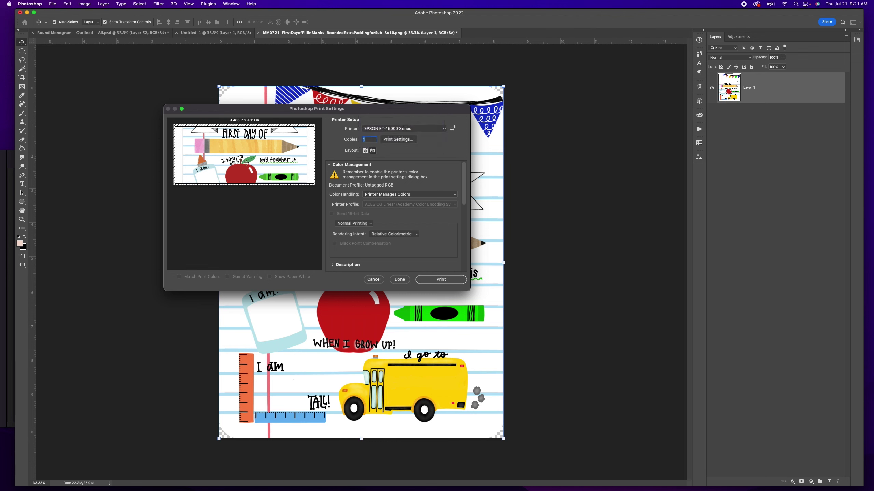
# Set borderless US Letter with horizontal flip, portrait layout, and nudge the image down
pyautogui.click(401, 141)
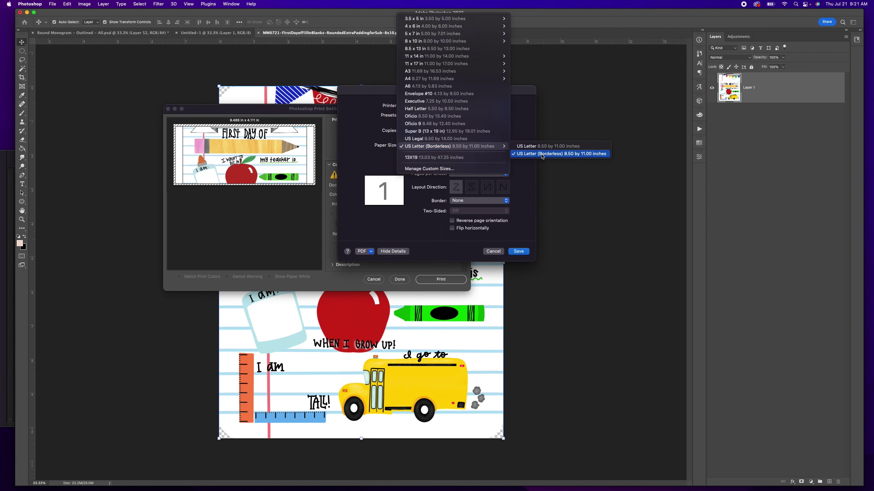
pyautogui.click(575, 154)
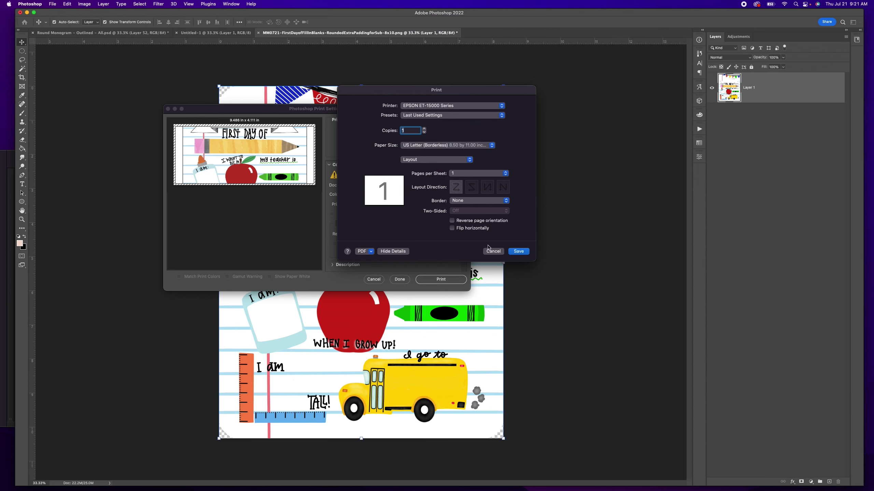
pyautogui.click(516, 251)
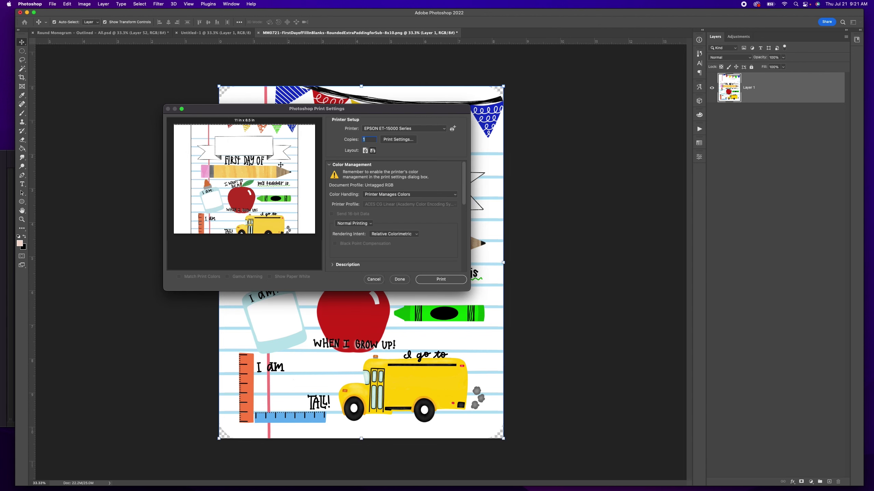
pyautogui.click(365, 150)
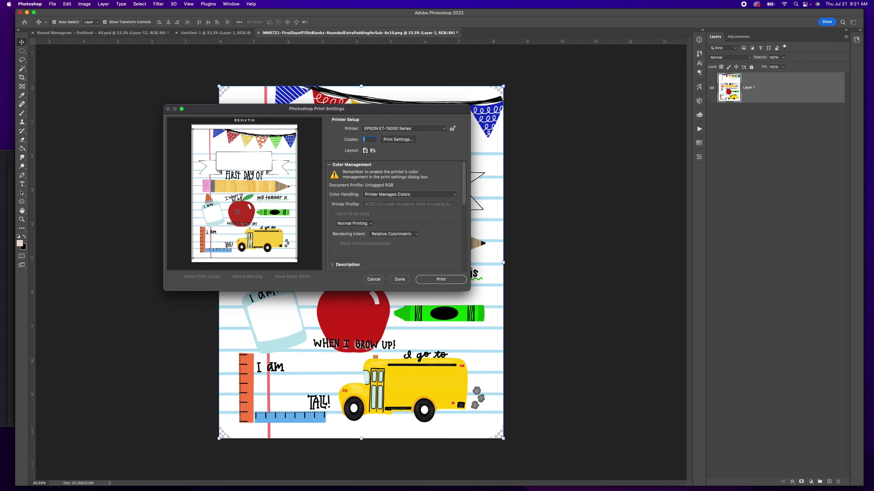
pyautogui.moveTo(249, 189); pyautogui.dragTo(264, 201)
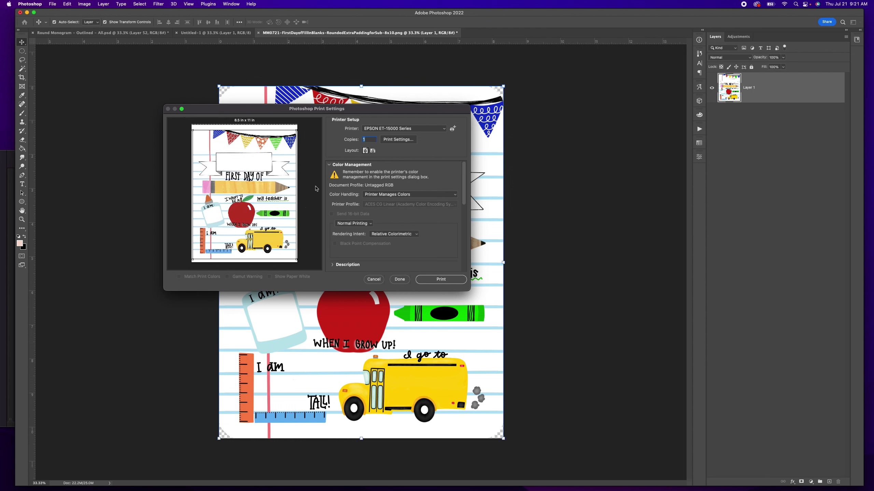
# Switch the printer to HP ENVY 5000 series and re-save its US Letter print settings
pyautogui.click(387, 132)
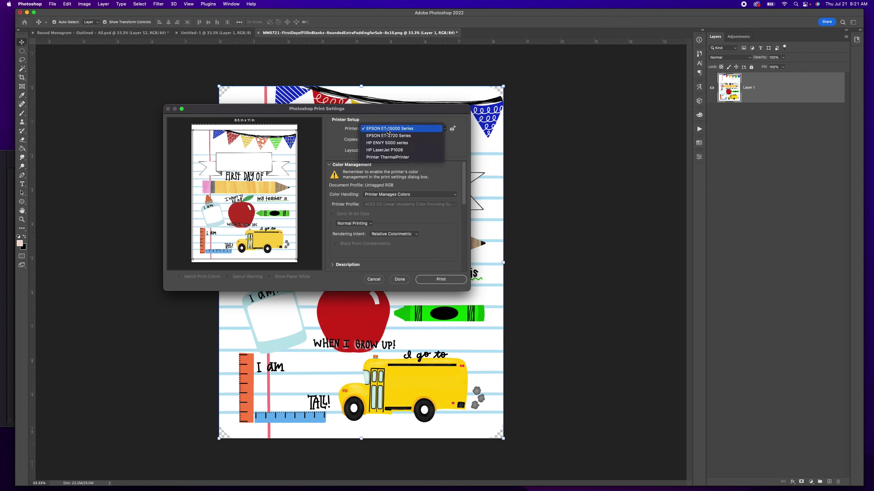
pyautogui.click(406, 143)
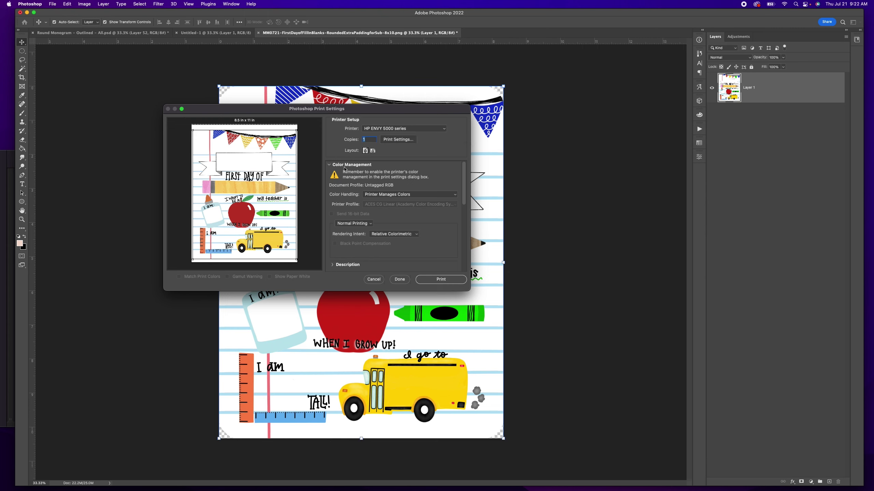
pyautogui.click(398, 140)
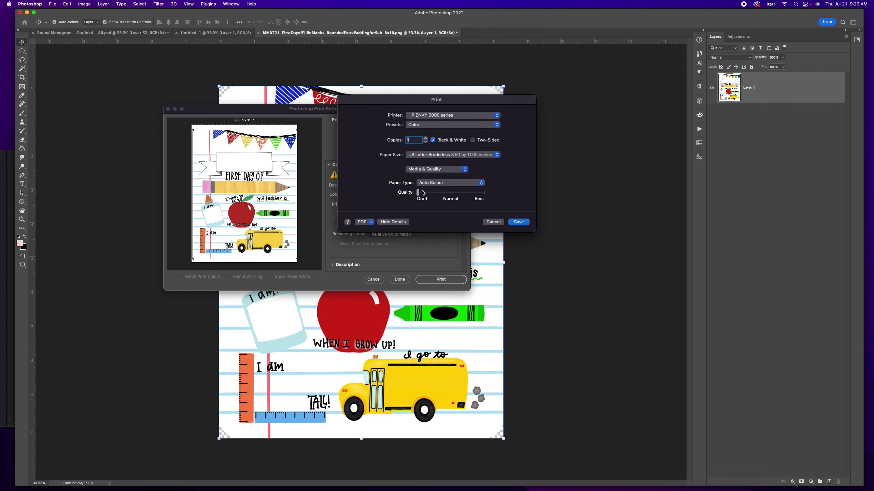
pyautogui.click(519, 222)
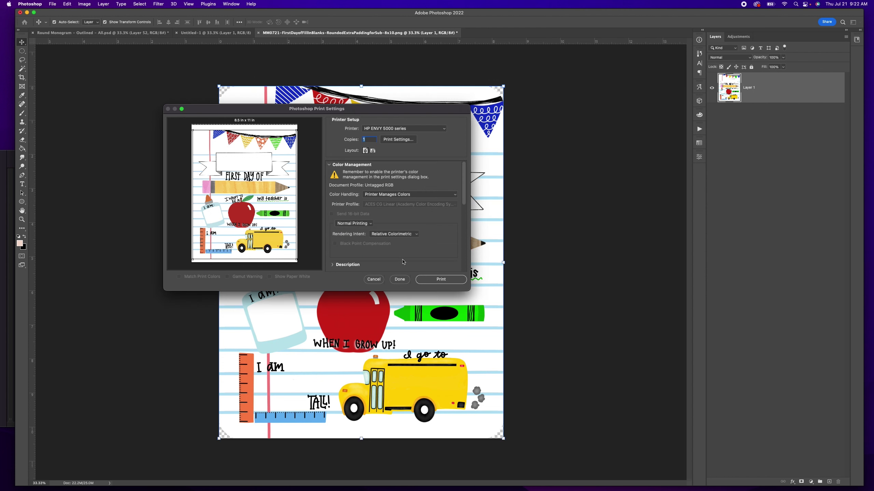